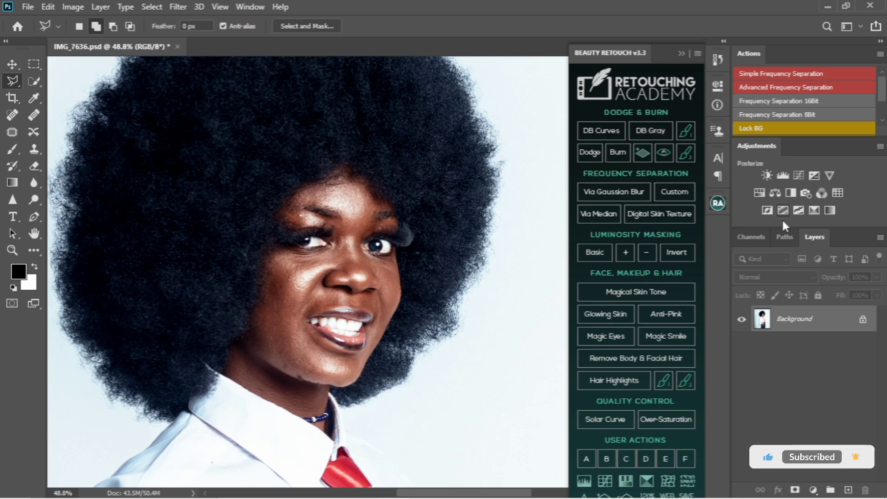
Step: Duplicate the Background layer three times, hide Background copy 3 and select Background copy 2
scroll(345, 222, "down", 5)
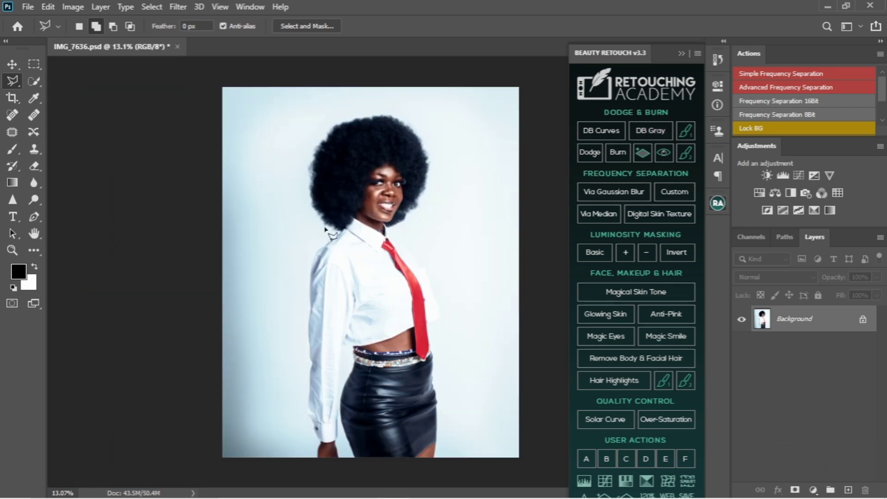
scroll(397, 171, "up", 2)
scroll(407, 170, "up", 3)
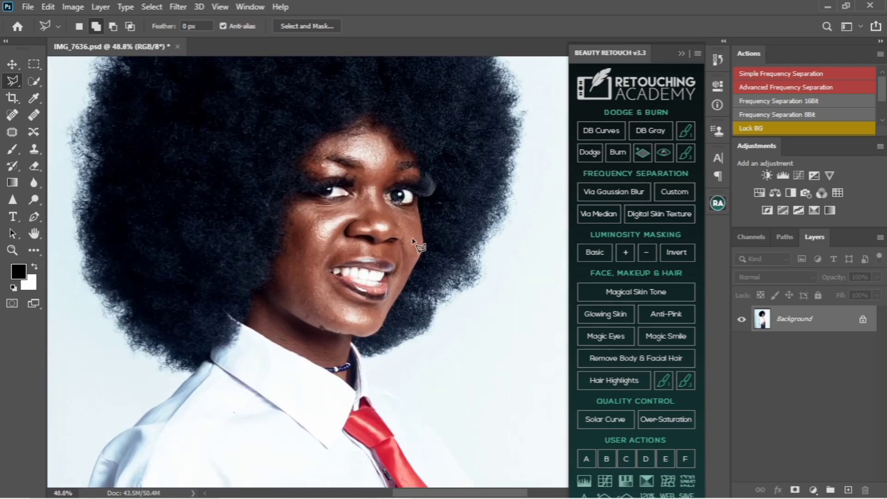
left_click_drag(416, 245, 396, 287)
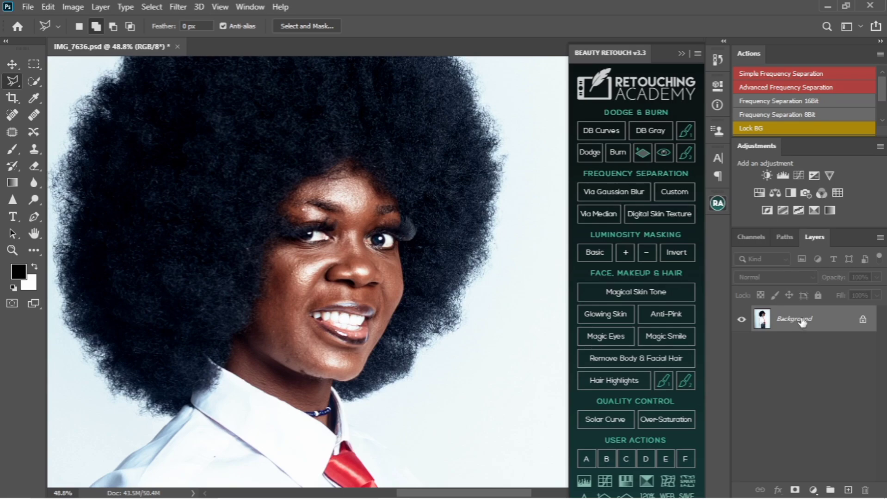
left_click_drag(802, 323, 848, 490)
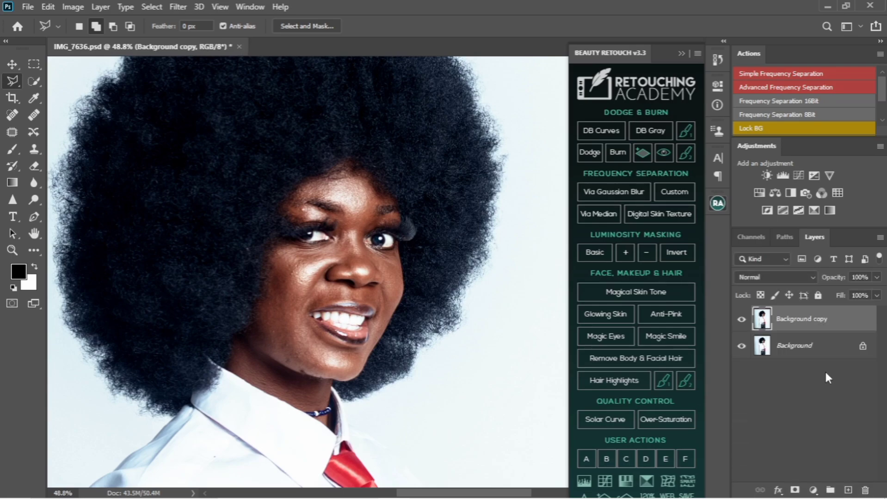
left_click_drag(826, 316, 847, 490)
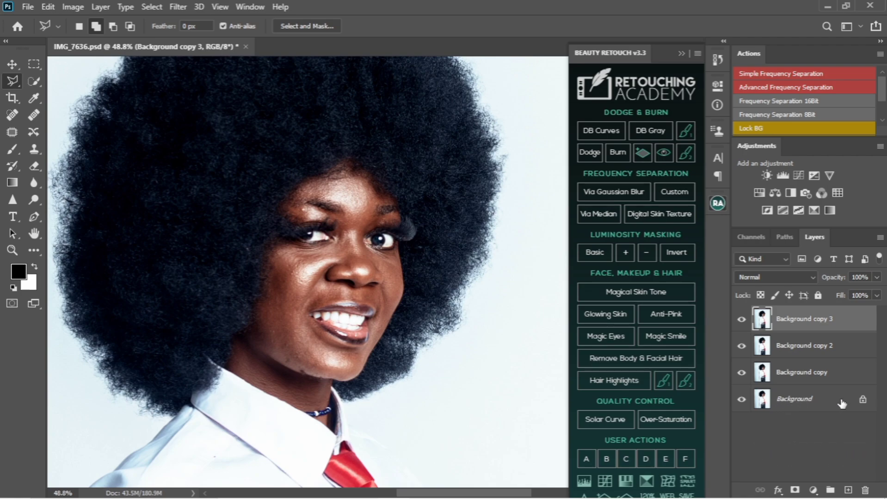
left_click(742, 320)
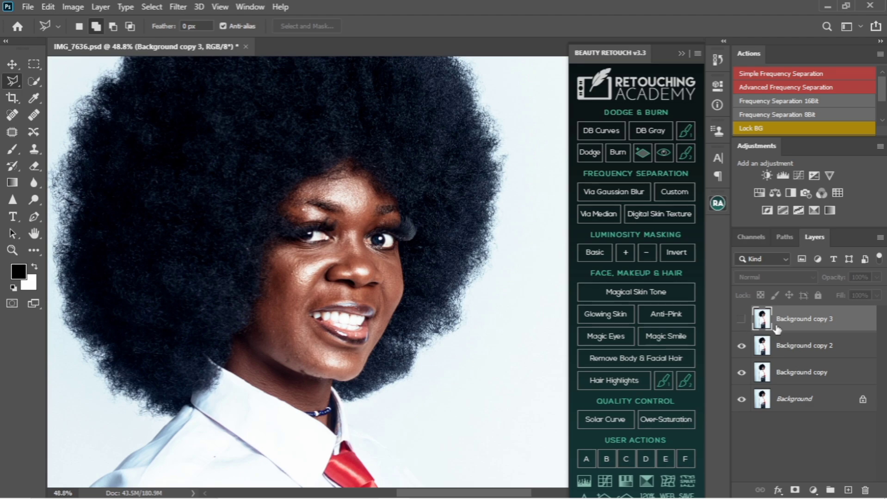
left_click(794, 351)
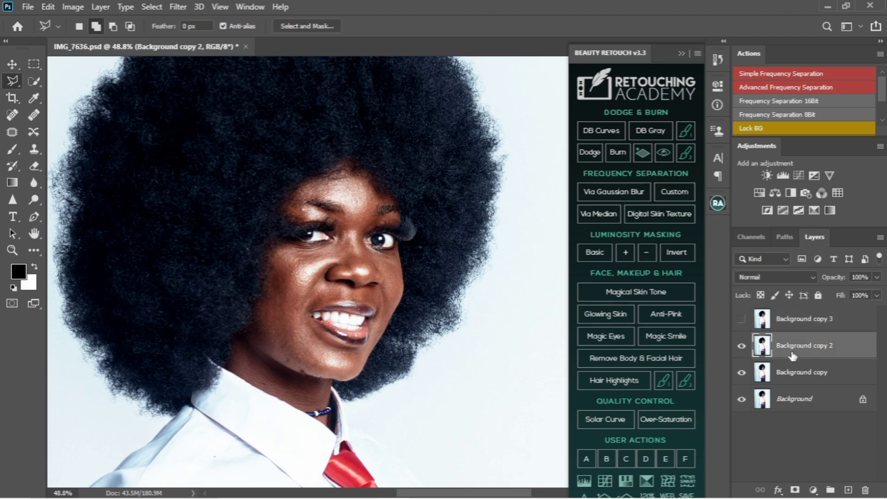
Step: Apply a Gaussian Blur with a 4.0-pixel radius to Background copy 2
left_click(178, 6)
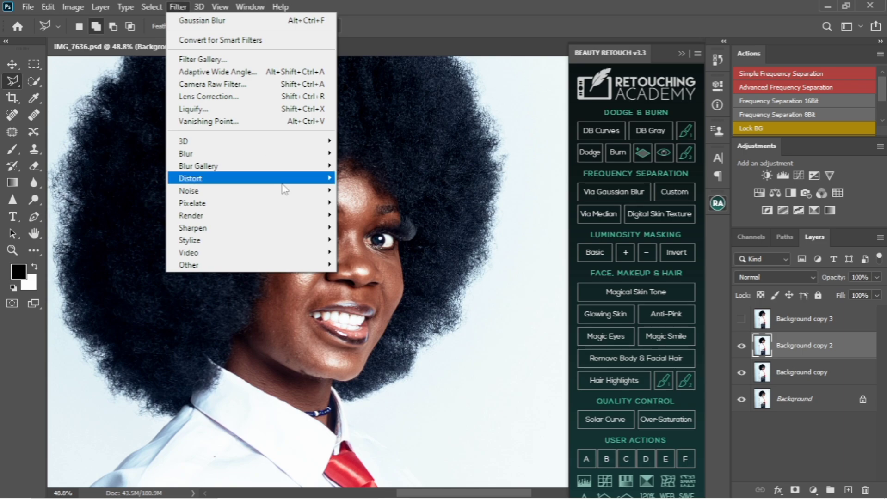
mouse_move(323, 154)
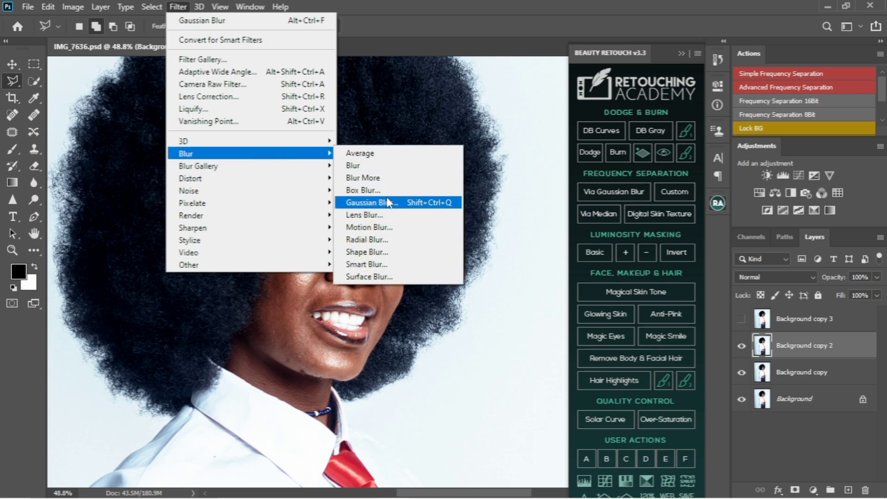
left_click(388, 202)
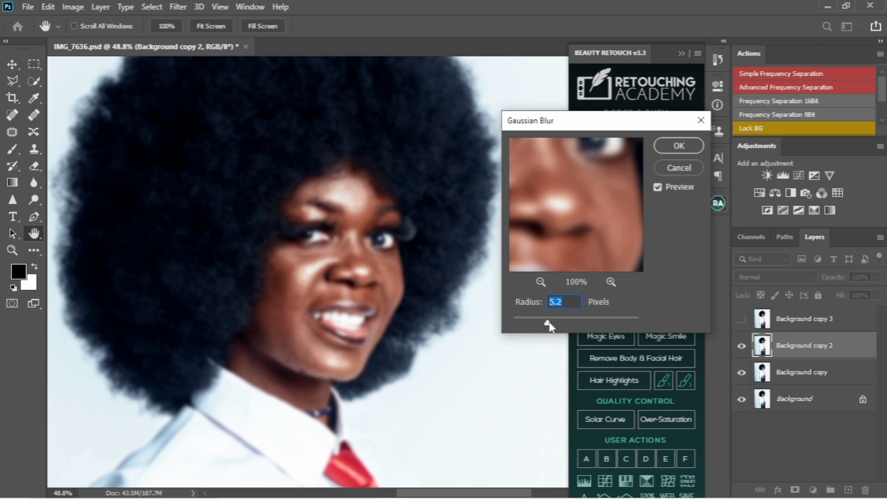
left_click_drag(548, 326, 529, 327)
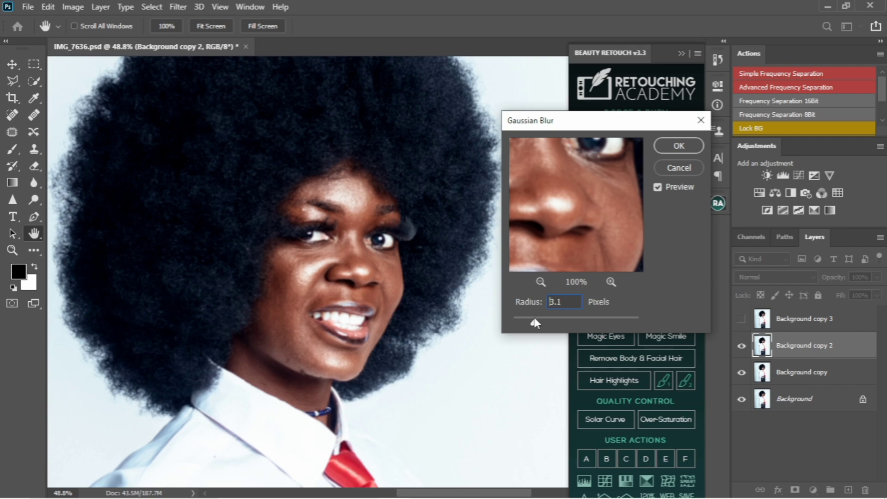
left_click_drag(538, 320, 542, 322)
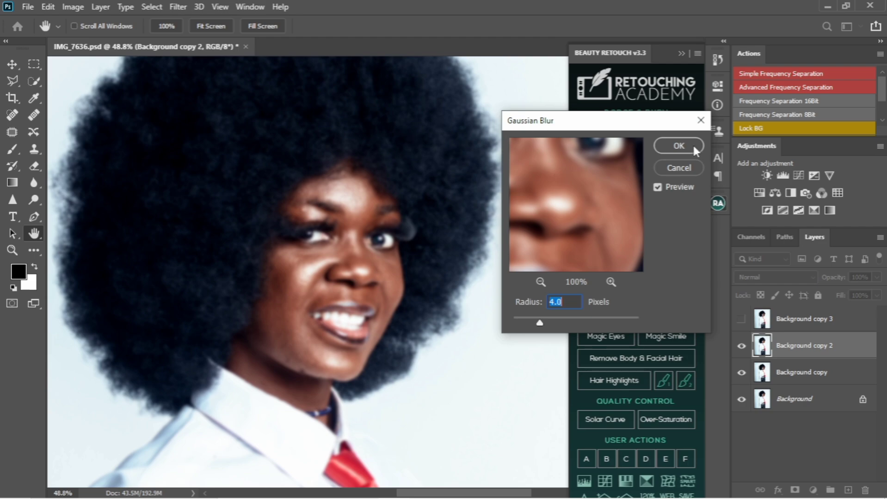
left_click(660, 149)
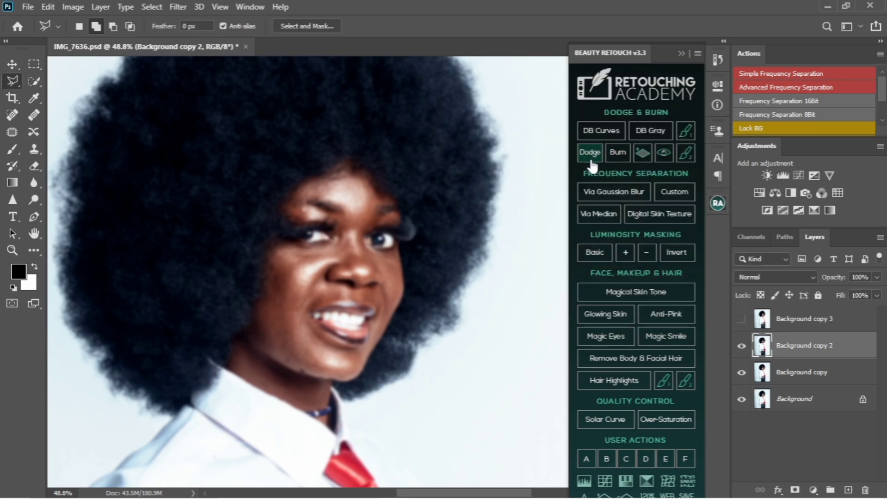
Step: Show Background copy 3 and Apply Image from Background copy 2 using Subtract, Scale 2, Offset 128
left_click(802, 323)
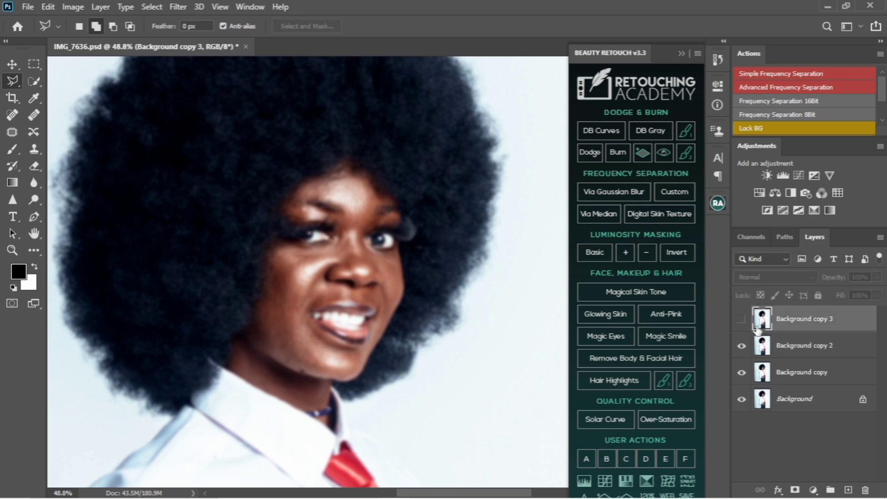
left_click(742, 320)
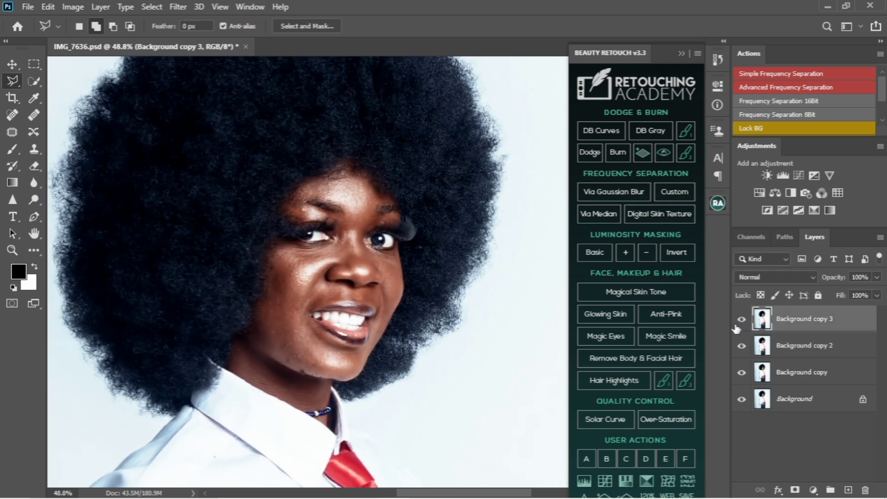
left_click(73, 6)
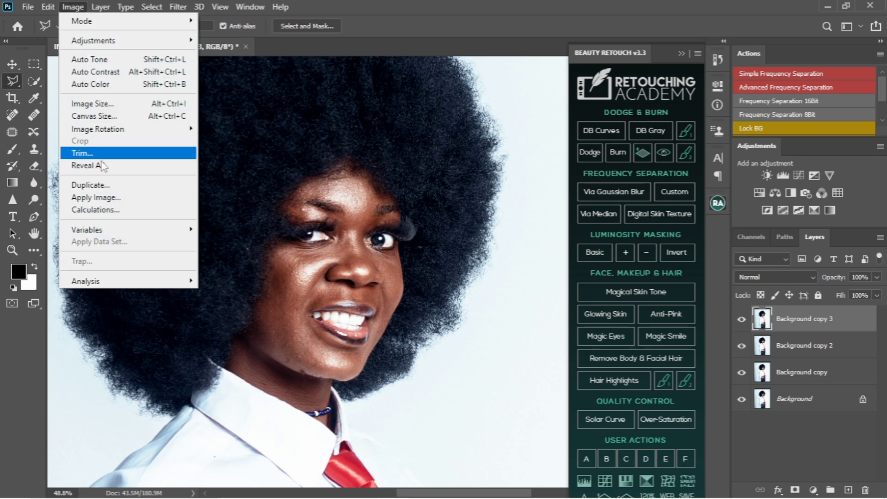
left_click(94, 197)
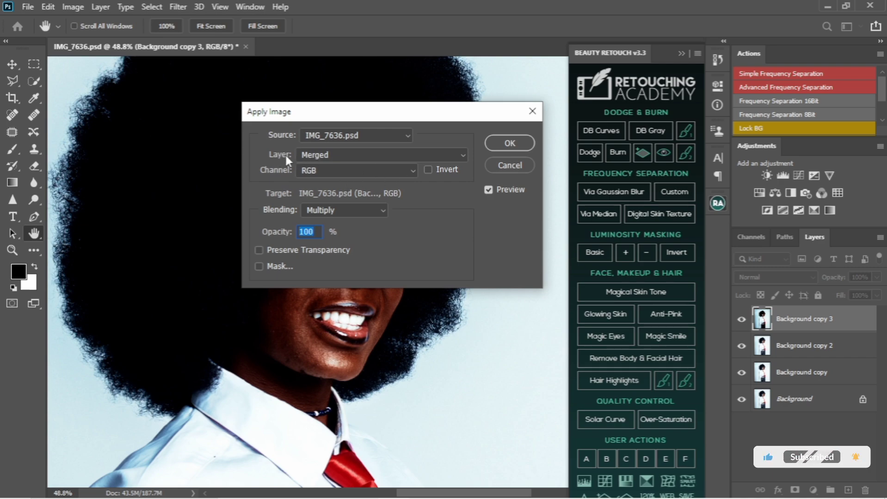
left_click(350, 156)
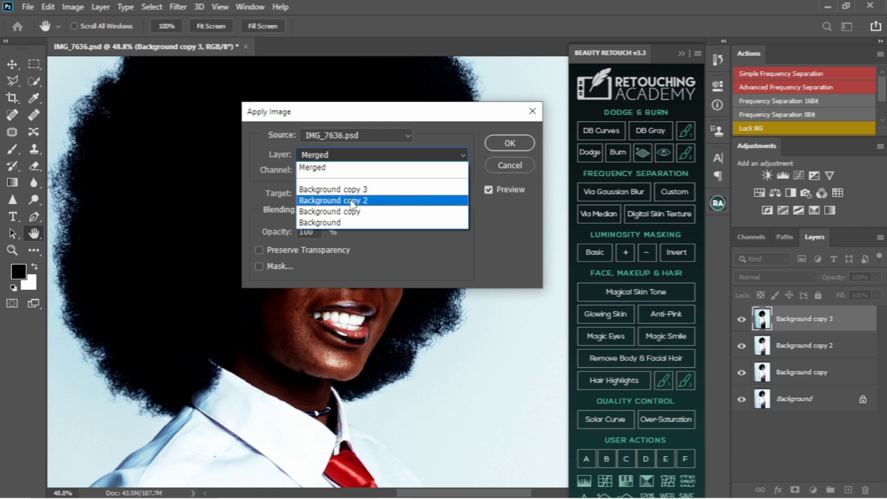
left_click(351, 203)
left_click(366, 212)
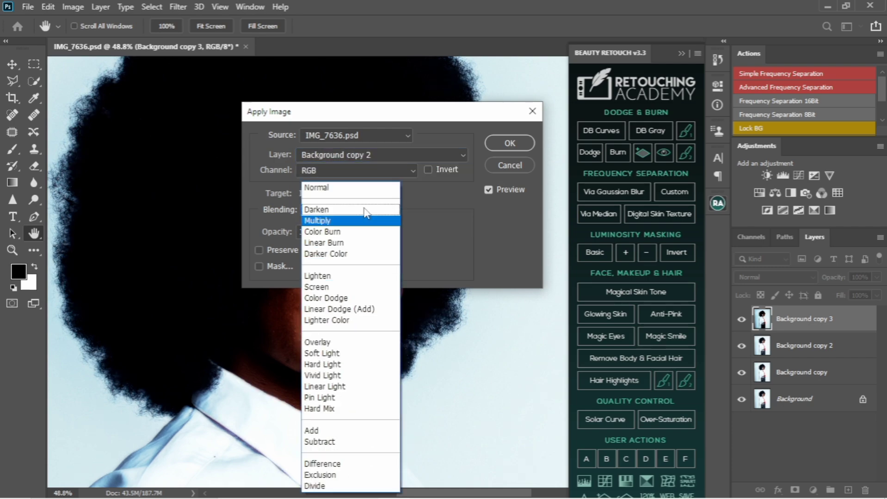
left_click(322, 442)
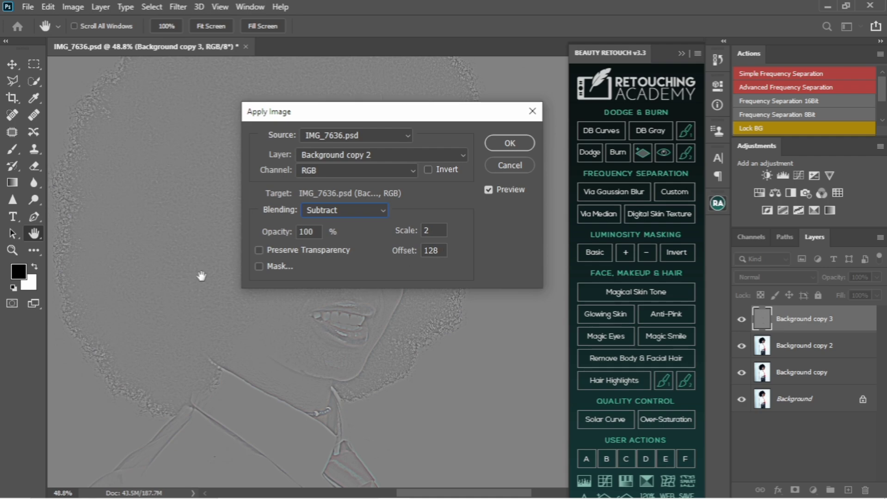
left_click(497, 143)
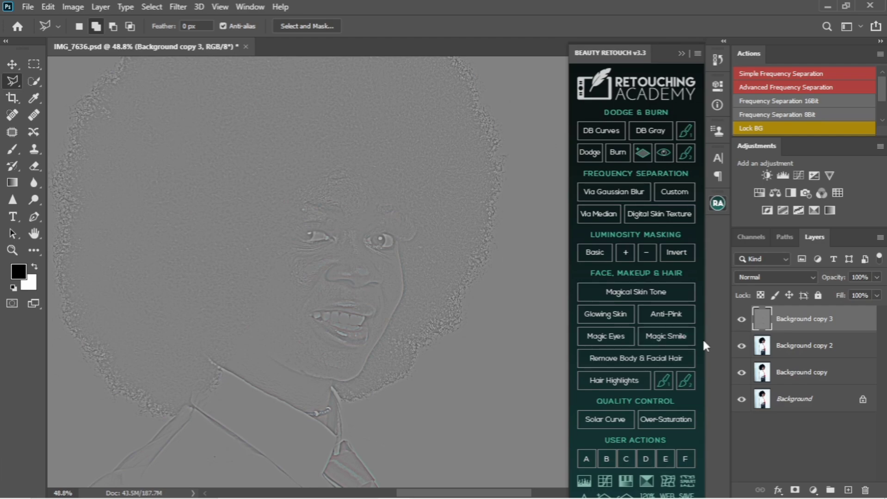
Step: Set Background copy 3 to Linear Light blending and rename it 'high'
left_click(778, 277)
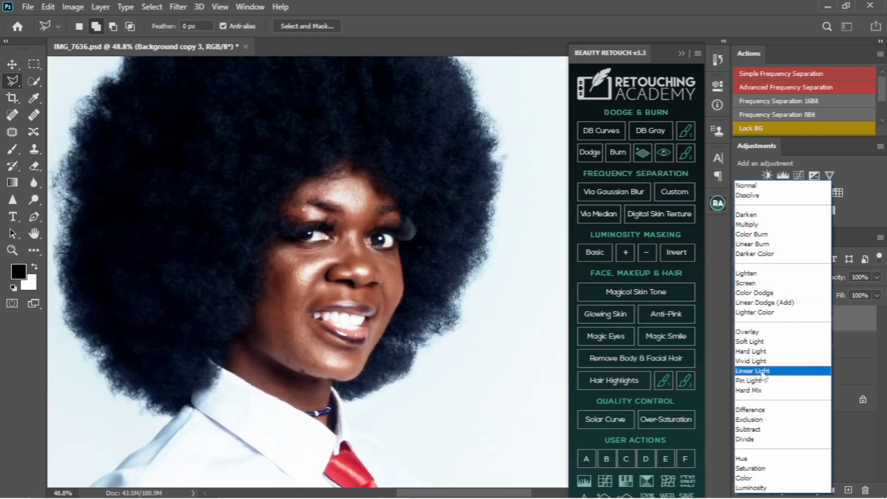
left_click(761, 372)
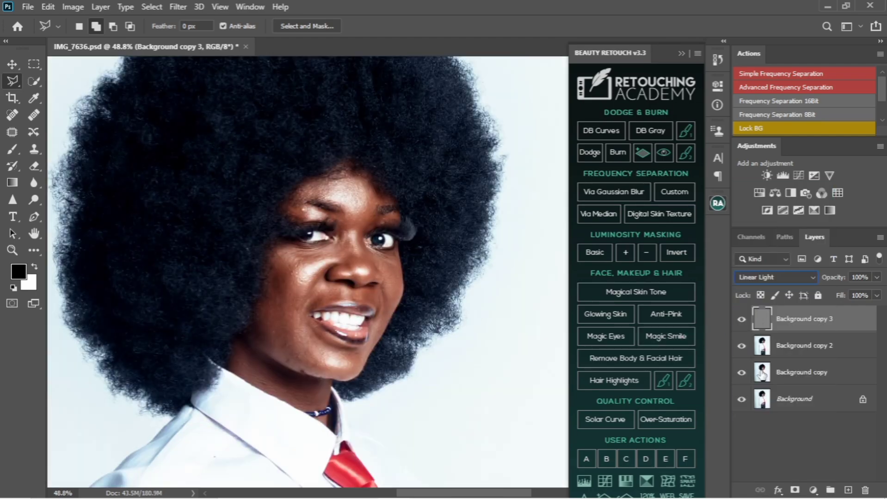
double_click(799, 319)
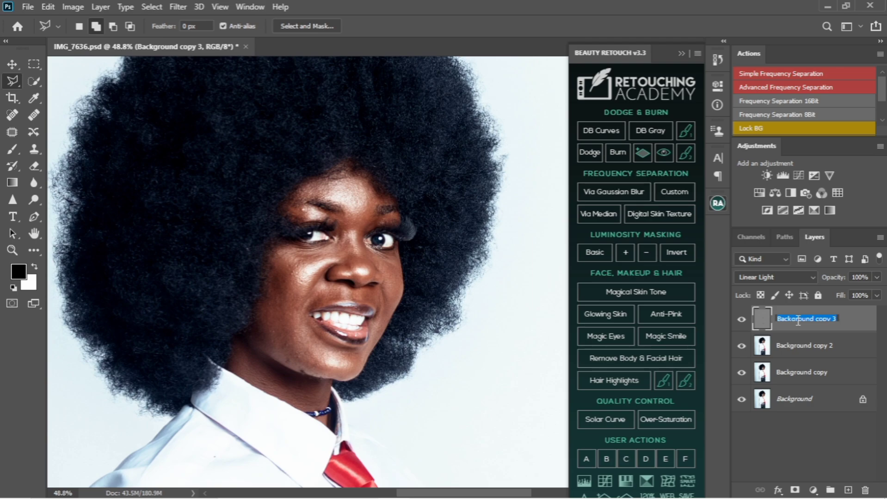
type("High")
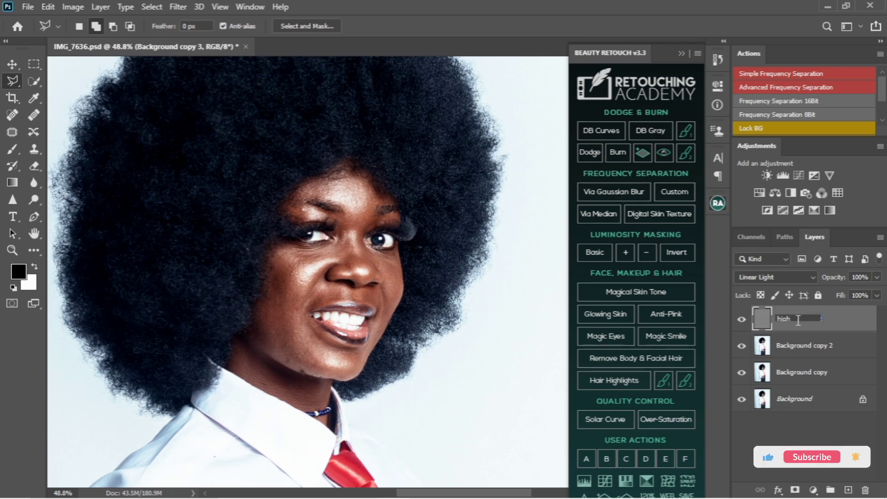
key("Return")
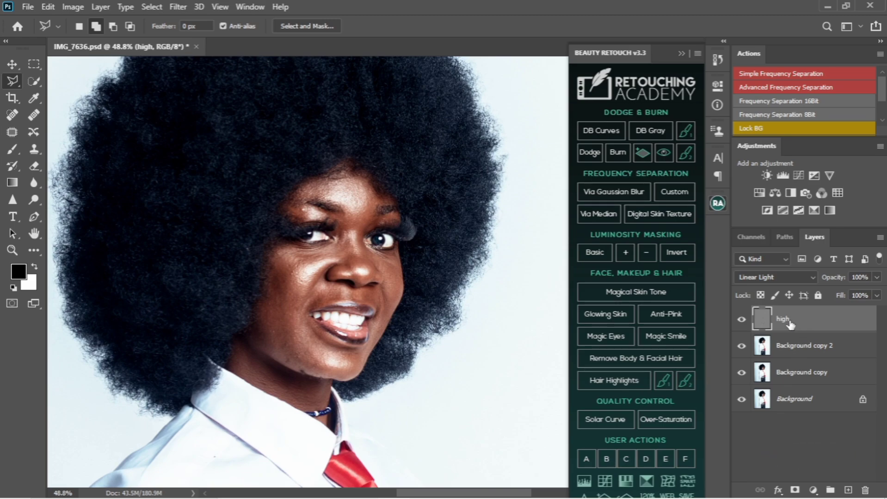
Step: Rename the Background copy 2 layer to 'low'
left_click(794, 351)
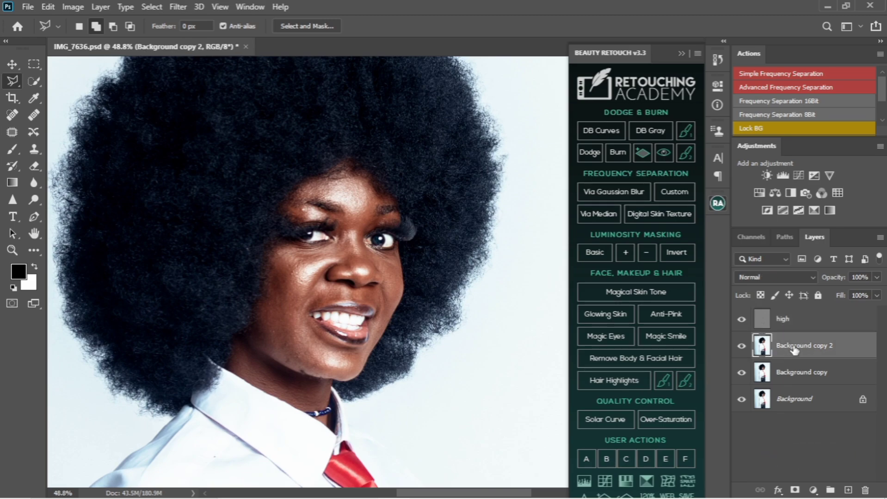
double_click(794, 347)
type("low")
key("Return")
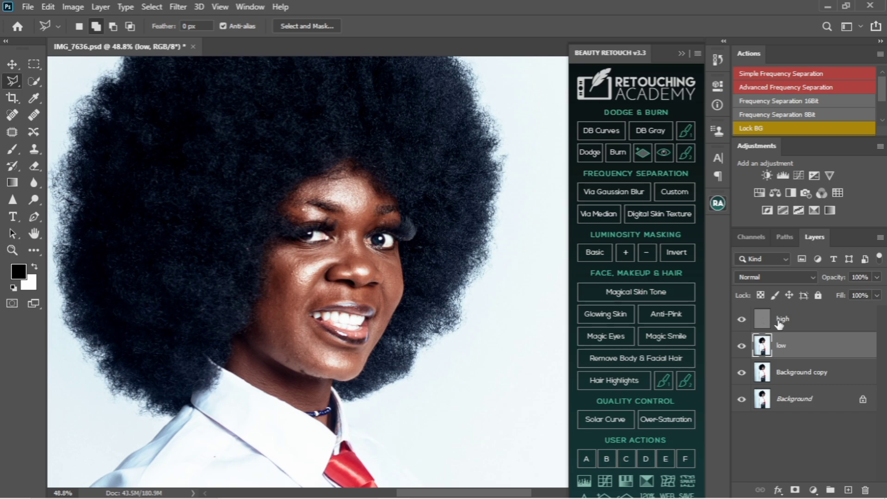
Step: Group the high and low layers into Group 1 and expand the group
left_click(801, 327)
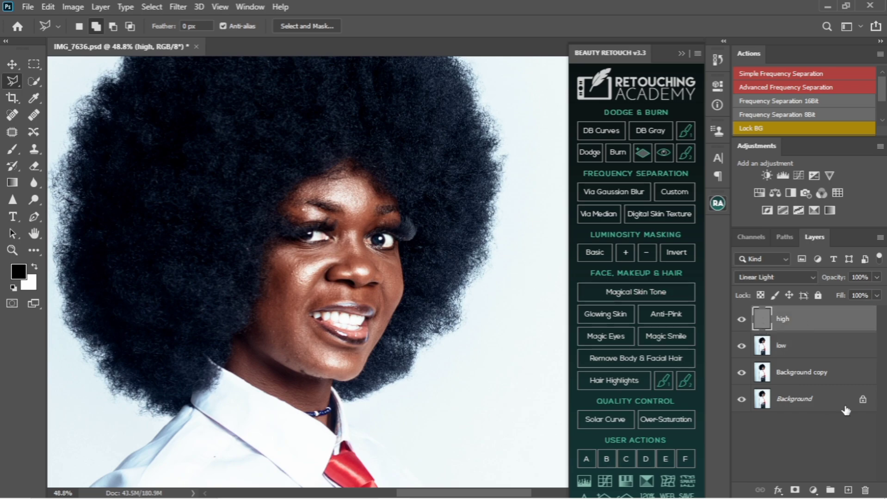
left_click(842, 354)
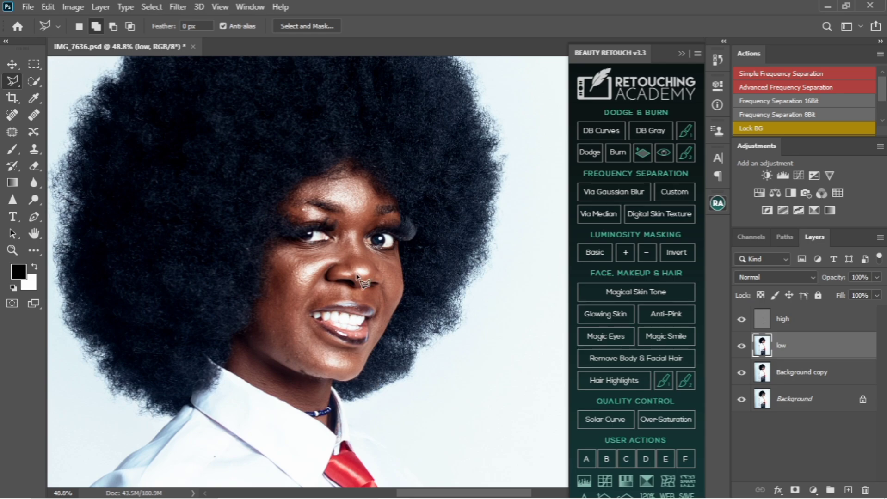
left_click(860, 324, "shift")
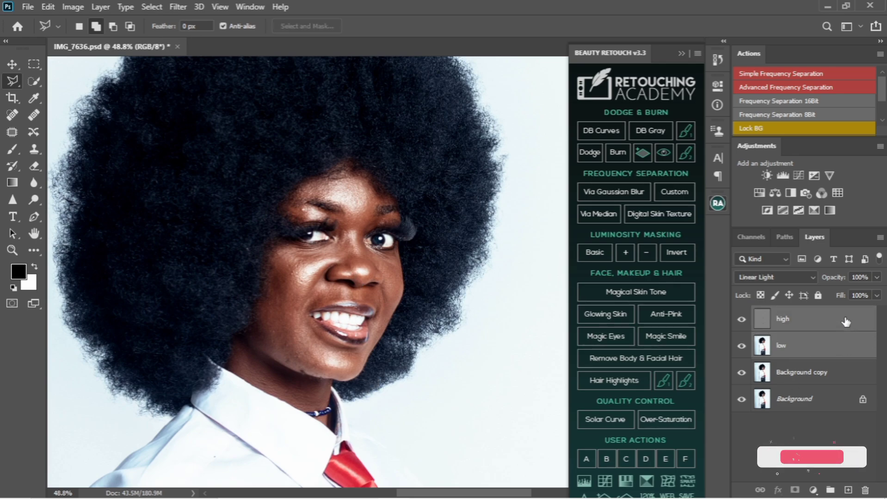
left_click_drag(846, 322, 831, 490)
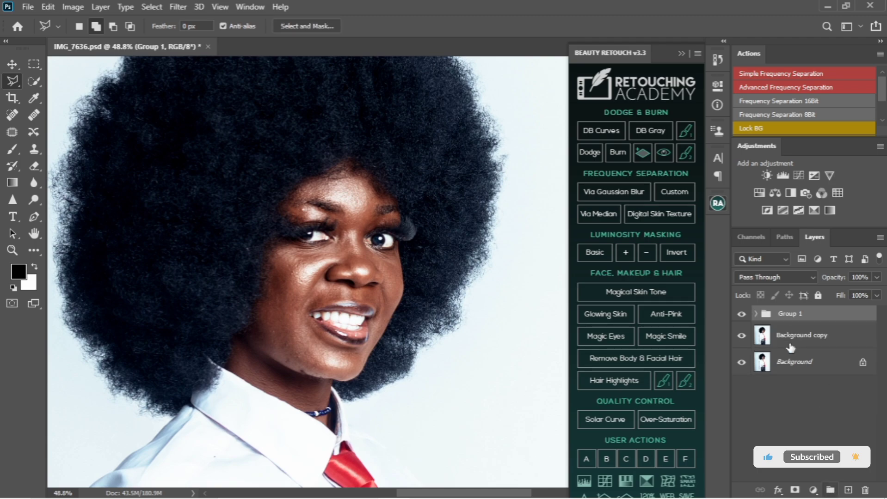
left_click(756, 314)
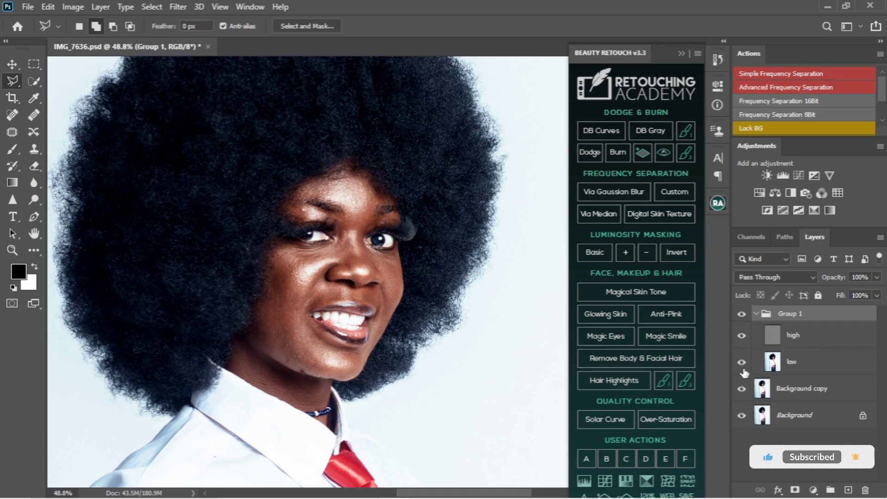
Step: Select the high layer, choose the Clone Stamp tool and zoom in on the face
left_click(816, 342)
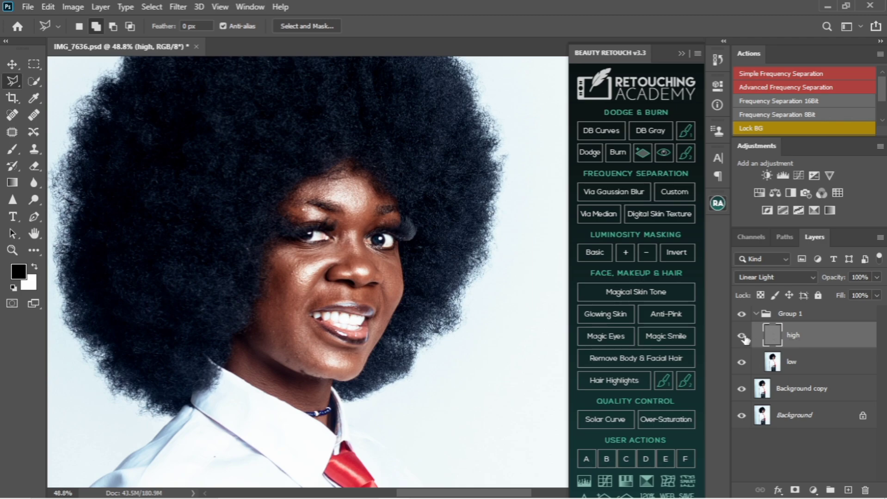
left_click(34, 149)
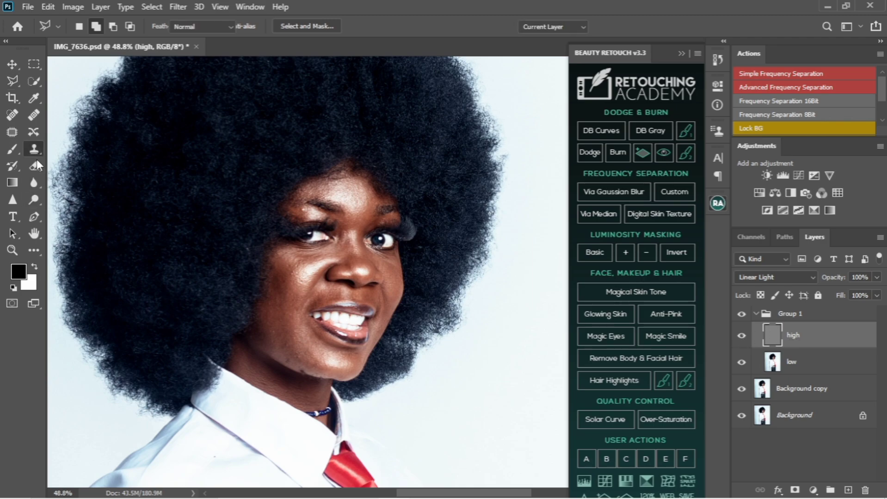
scroll(339, 236, "up", 5)
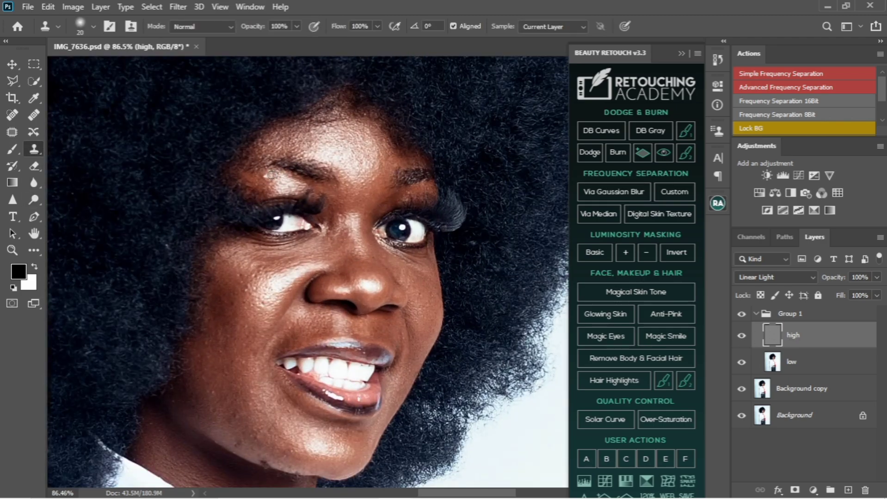
Step: Reduce the Clone Stamp to size 15, then switch to the Mixer Brush tool
key("bracketleft")
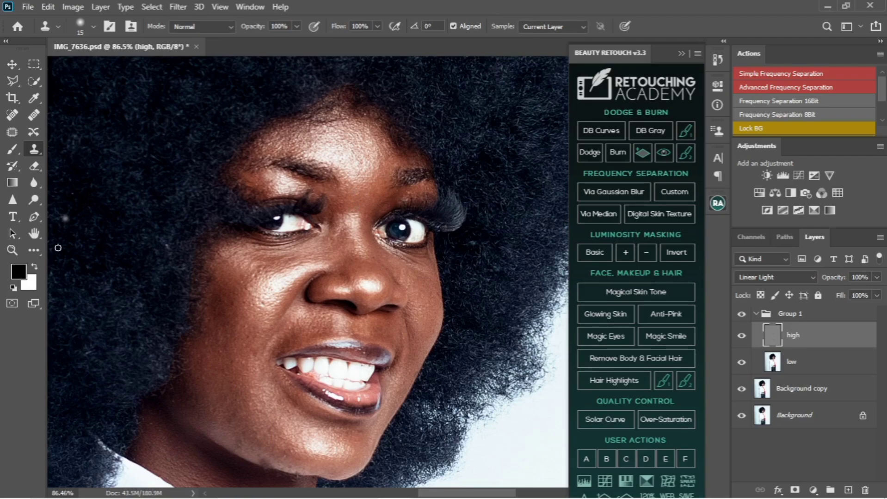
left_click(37, 252)
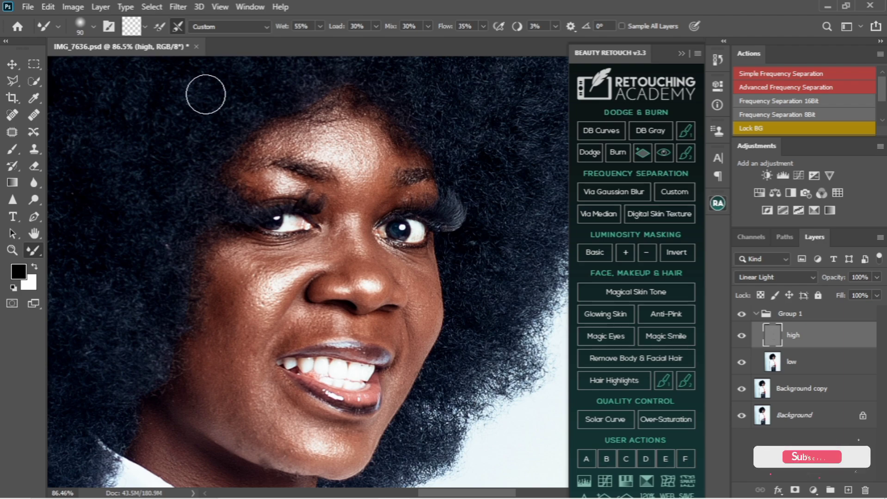
Step: Set the Mixer Brush Wet amount to 30% and select the low layer
left_click(312, 26)
type("30")
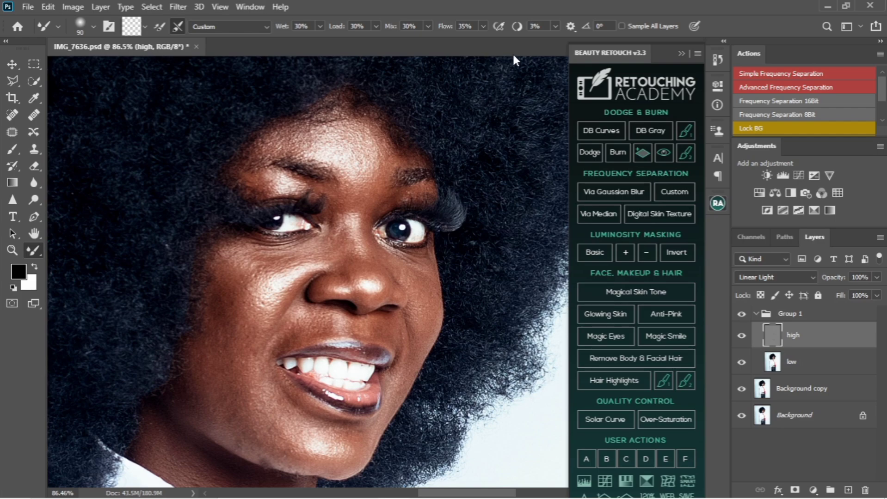
left_click(831, 371)
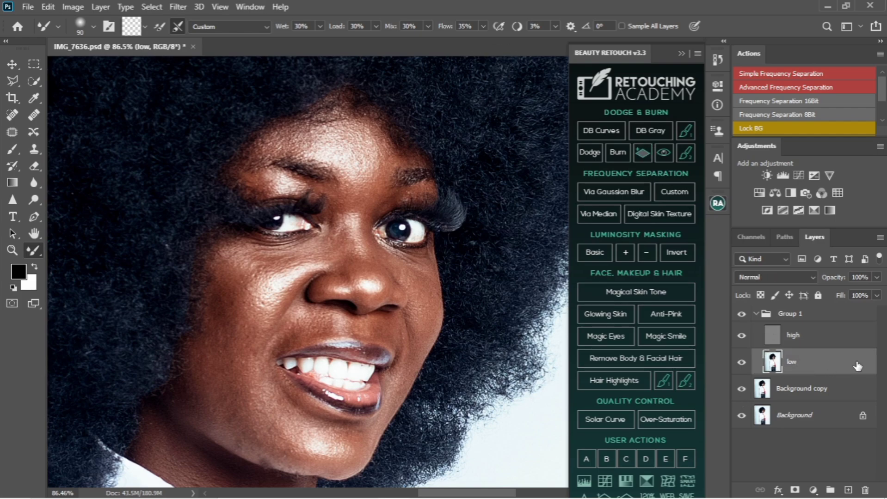
Step: Blend skin tones on the low layer, resizing the Mixer Brush between 35 and 90
key("bracketleft")
key("bracketleft")
key("bracketleft")
key("bracketleft")
key("bracketright")
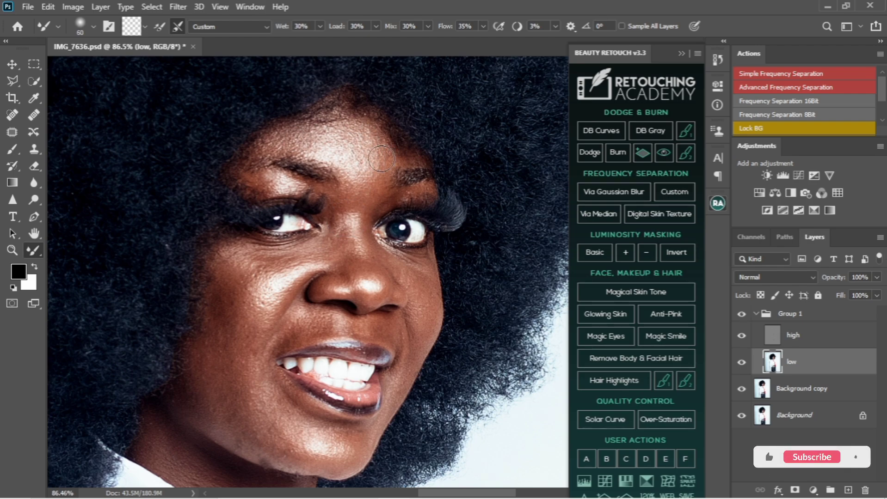
key("bracketright")
key("bracketleft")
key("bracketleft")
key("bracketleft")
key("bracketleft")
key("bracketleft")
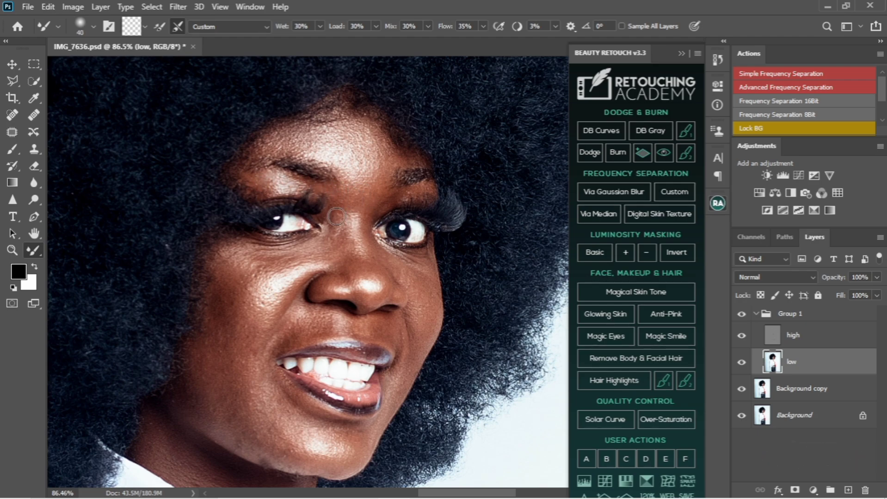
key("bracketright")
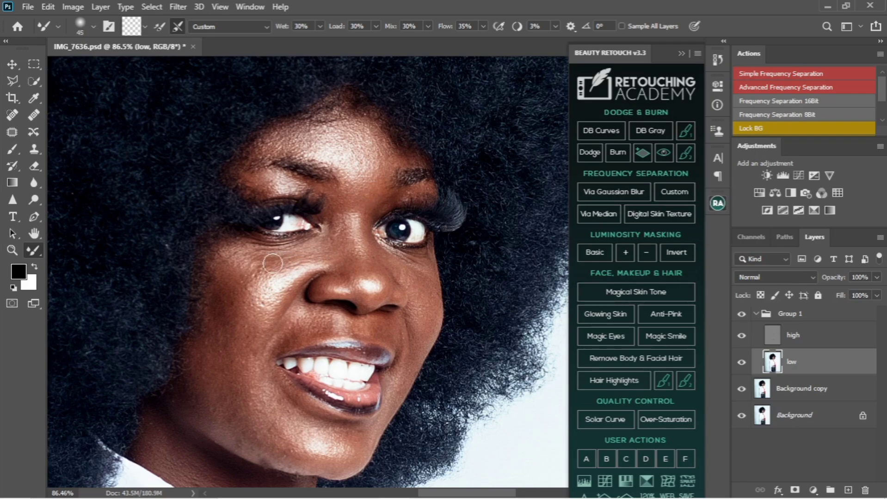
key("bracketright")
key("bracketright")
key("bracketright")
key("bracketright")
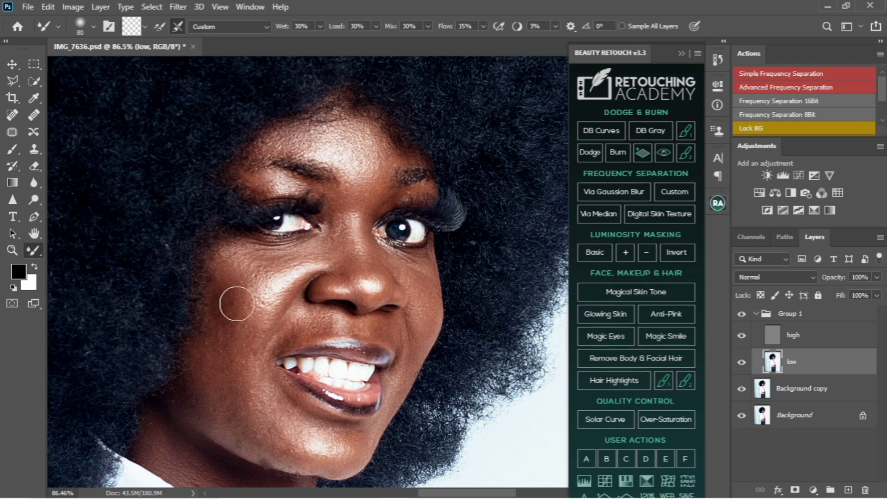
key("bracketright")
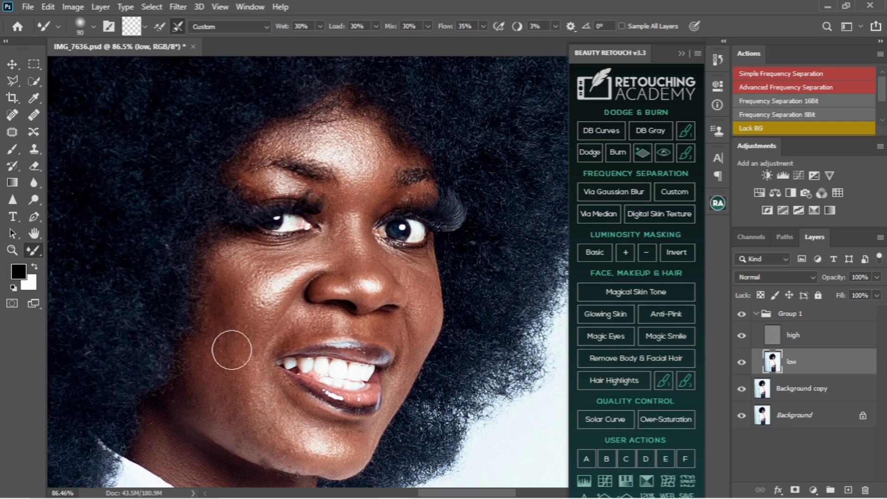
key("bracketright")
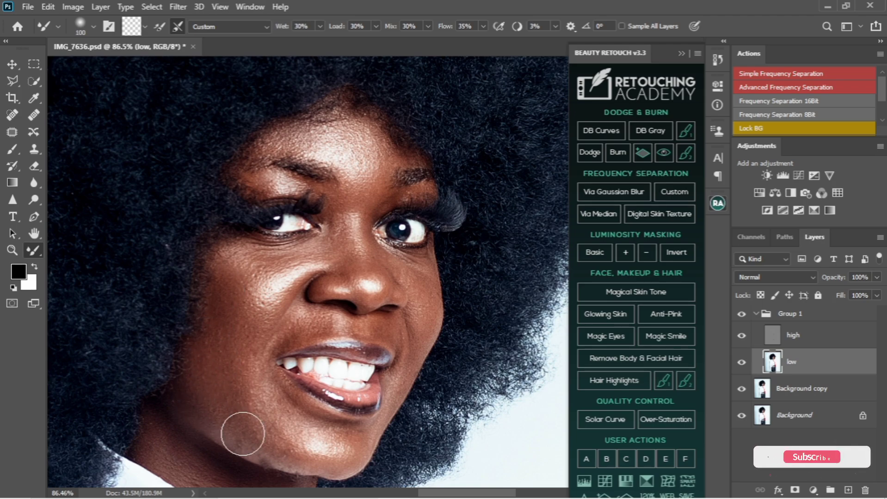
Step: Smooth cheek, nostril and inner-eye tones with brush sizes 125, 90, 45, 60, 45 and 70
key("bracketright")
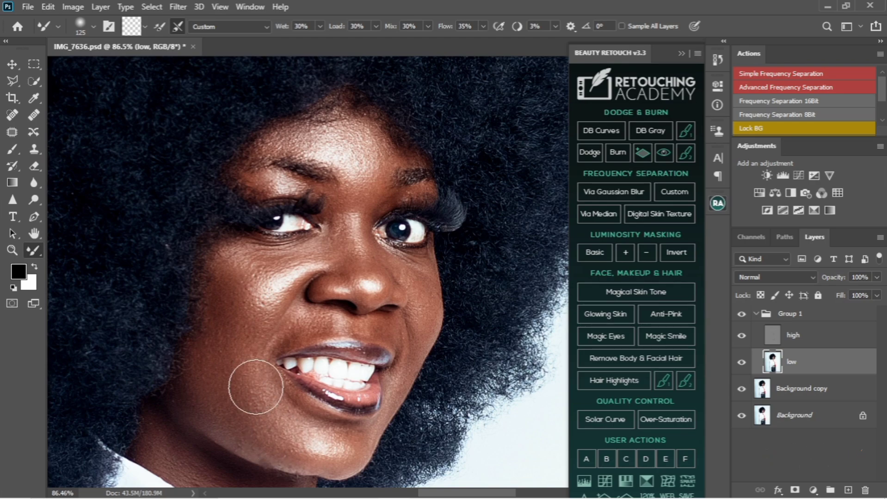
key("bracketleft")
key("bracketleft")
key("bracketleft")
key("bracketleft")
key("bracketleft")
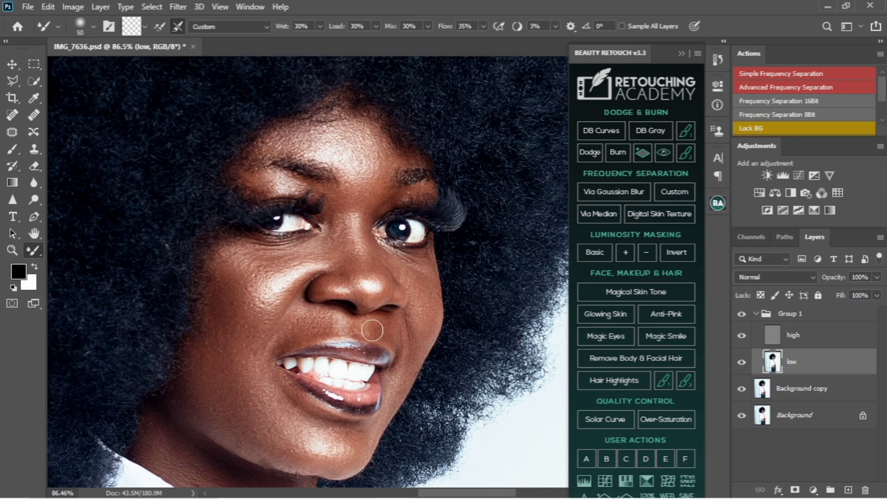
key("bracketleft")
key("bracketleft")
key("bracketleft")
key("bracketright")
key("bracketright")
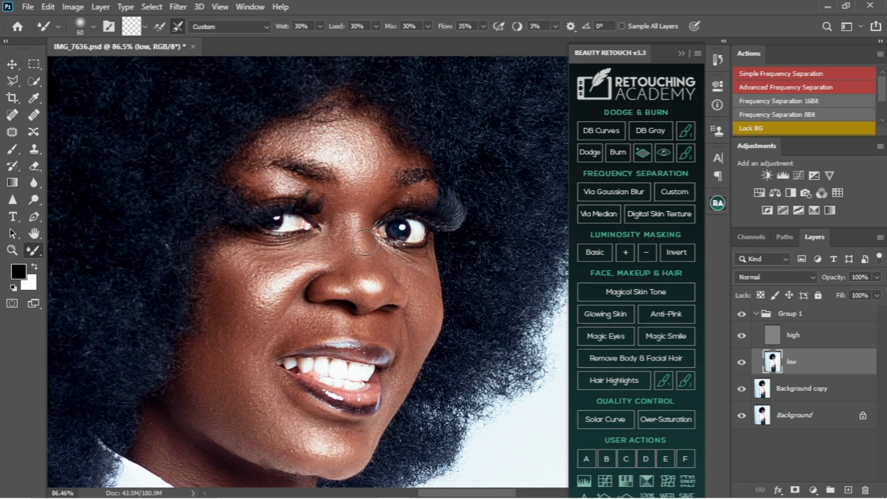
key("bracketleft")
key("bracketleft")
key("bracketright")
key("bracketright")
key("bracketright")
Step: Toggle Group 1 off and on to compare, then select the high layer with the Clone Stamp
left_click(741, 315)
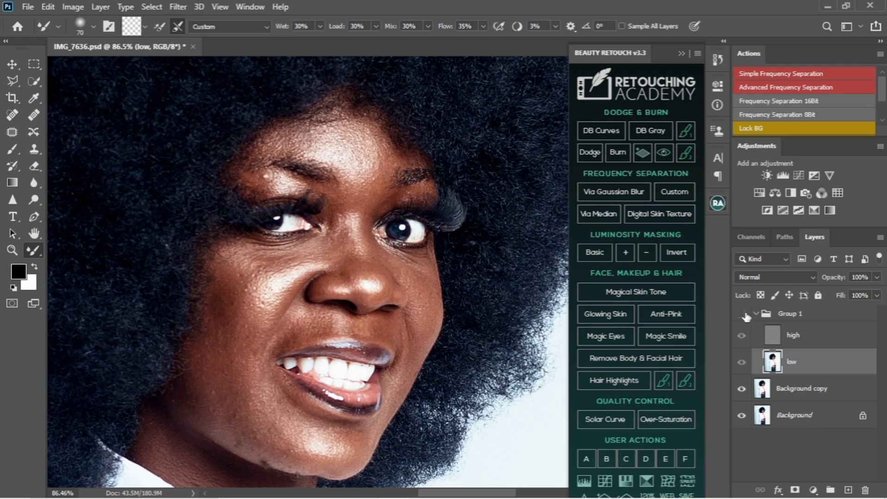
left_click(741, 315)
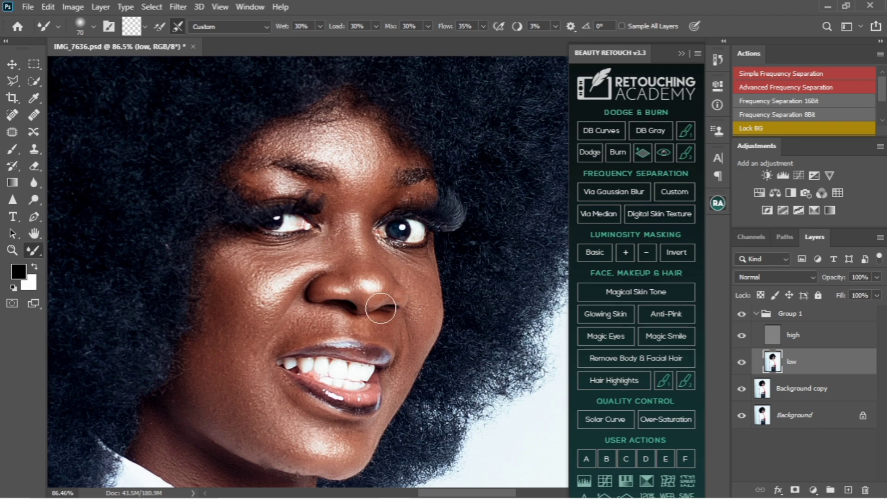
left_click(809, 337)
key("s")
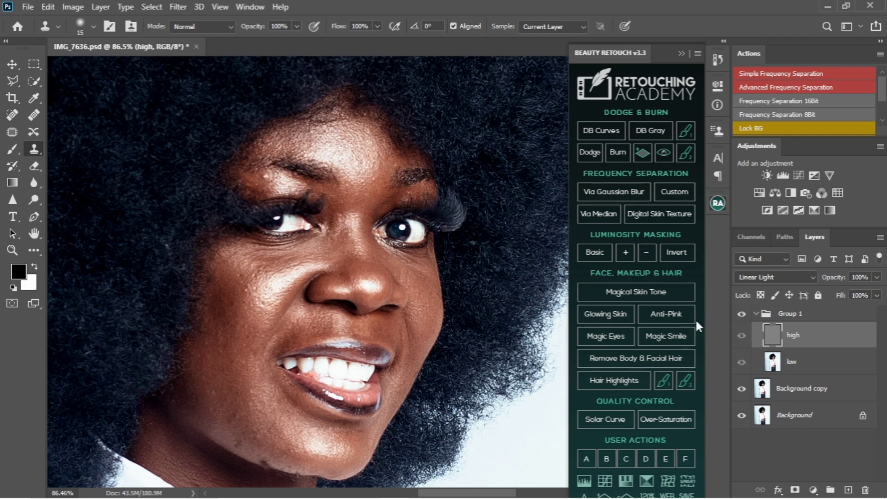
Step: Sample clean cheek skin and clone it over five cheek blemishes on the high layer, checking the chin
left_click(259, 312, "alt")
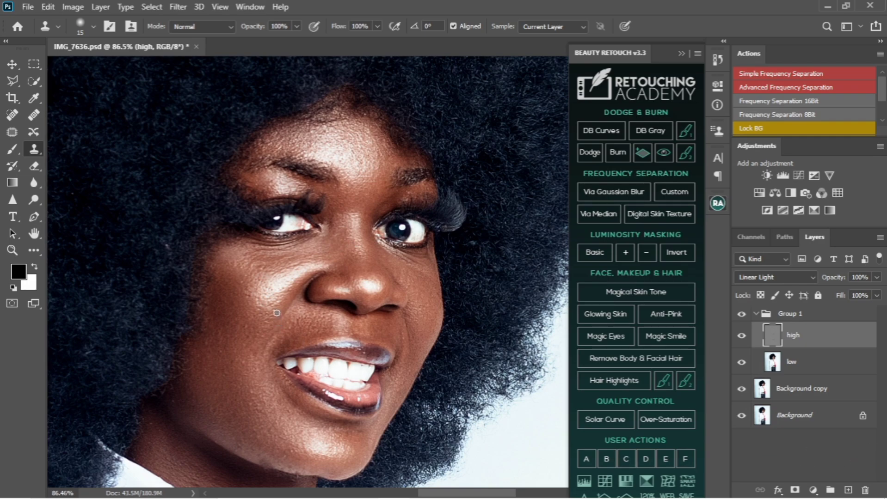
left_click(268, 327, "alt")
left_click(264, 320)
left_click(274, 319)
left_click(268, 331)
left_click(258, 355)
scroll(372, 310, "down", 3)
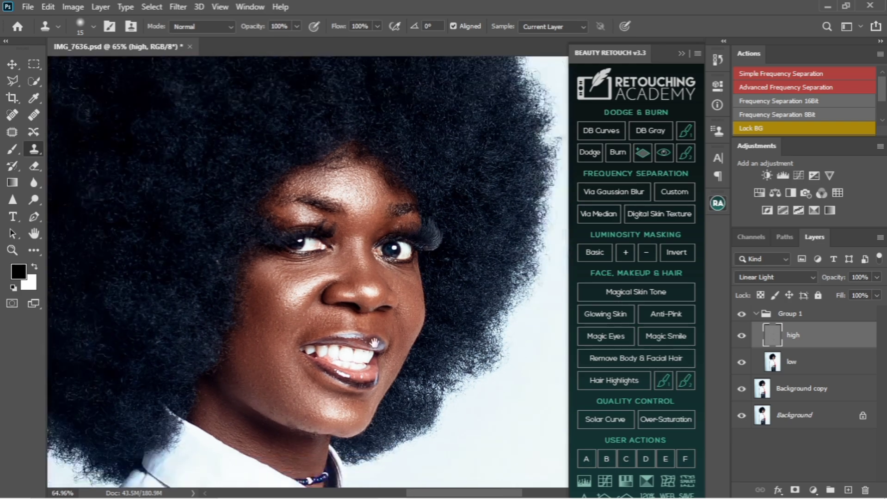
left_click_drag(373, 343, 375, 279)
scroll(287, 388, "up", 2)
scroll(285, 389, "up", 1)
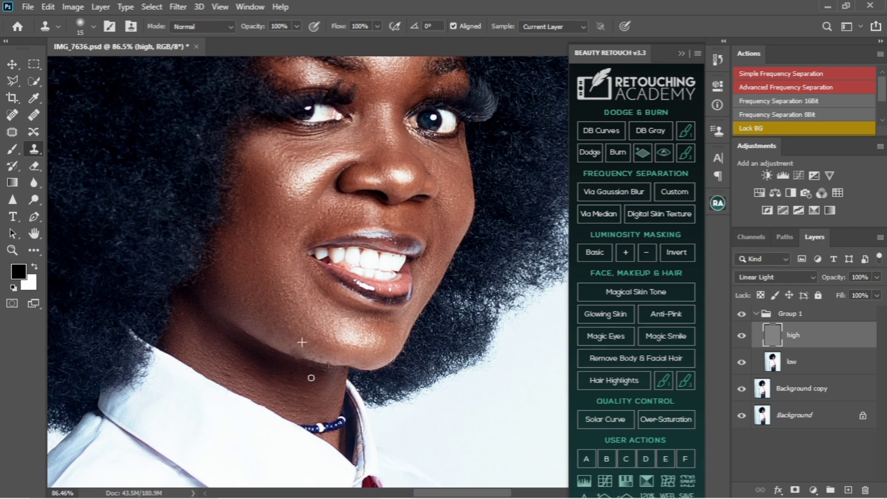
scroll(329, 372, "down", 2)
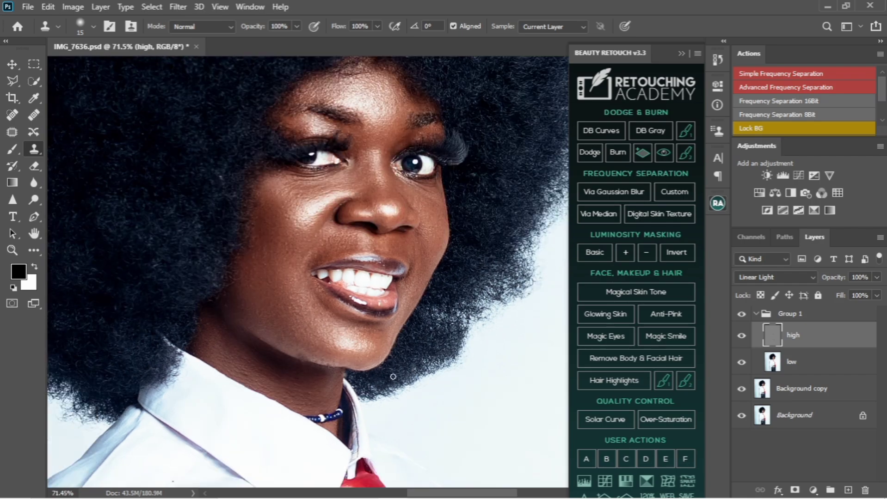
Step: On the low layer, blend the neck shadow under the jaw with an 80 px Mixer Brush
left_click(837, 365)
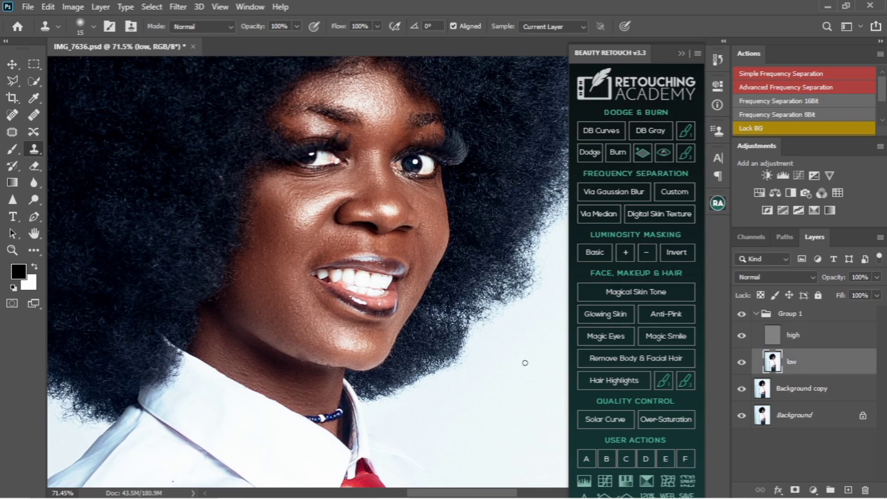
left_click(33, 252)
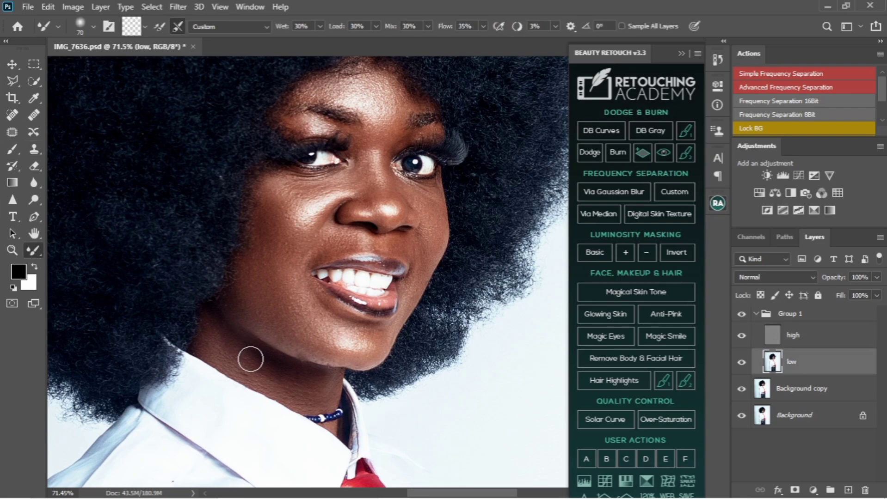
key("bracketright")
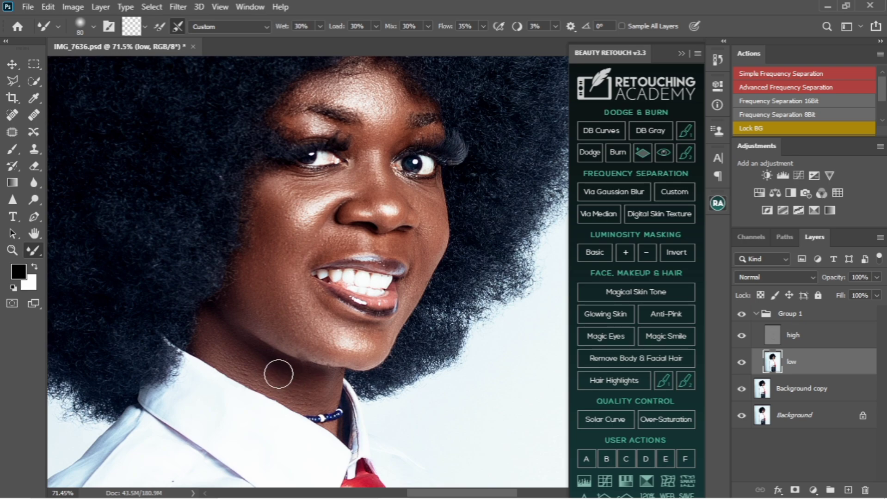
left_click_drag(279, 374, 284, 368)
Step: Resize the Mixer Brush to 90, 100, 125, then 70 for the jaw, cheek, mouth and nose
key("bracketright")
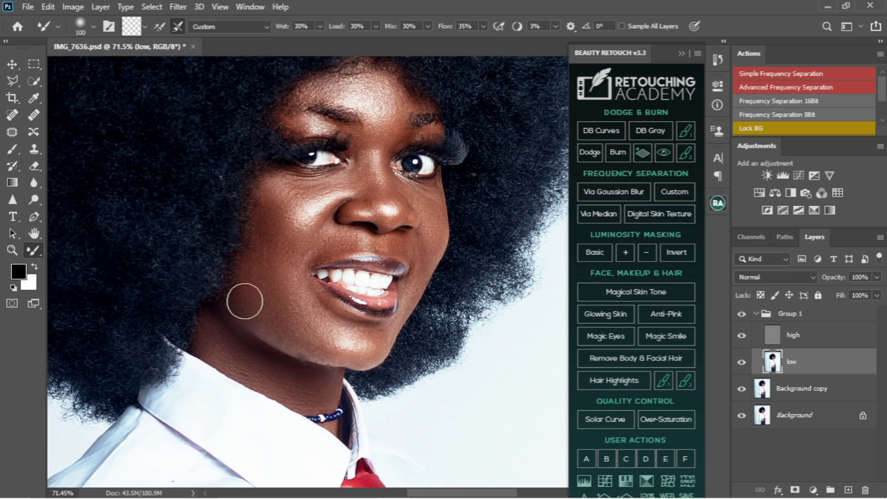
key("bracketright")
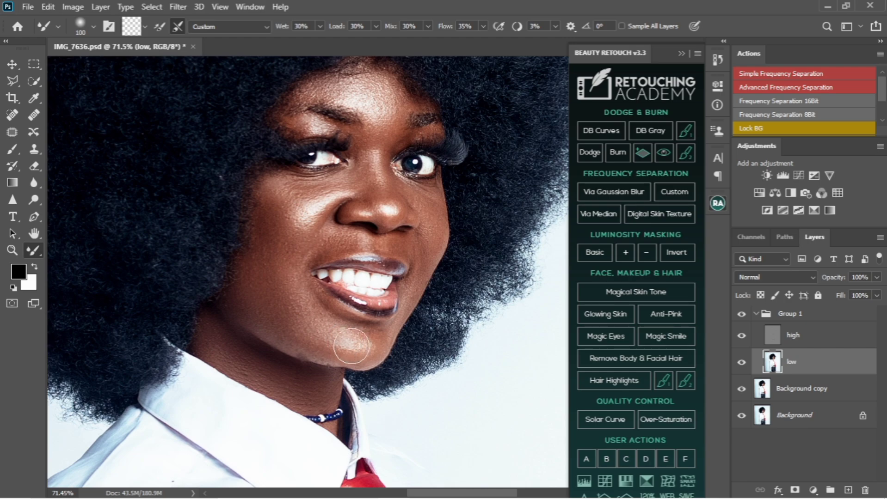
key("bracketright")
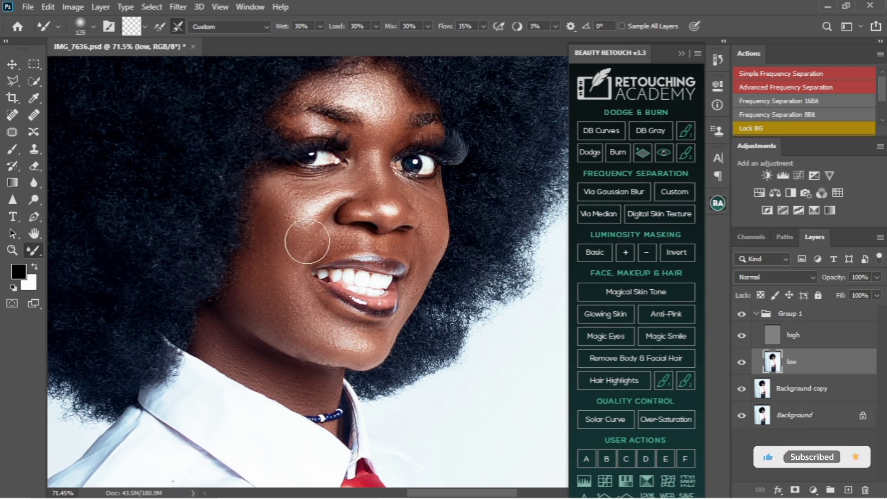
key("bracketleft")
key("bracketleft")
key("bracketleft")
key("bracketleft")
key("bracketleft")
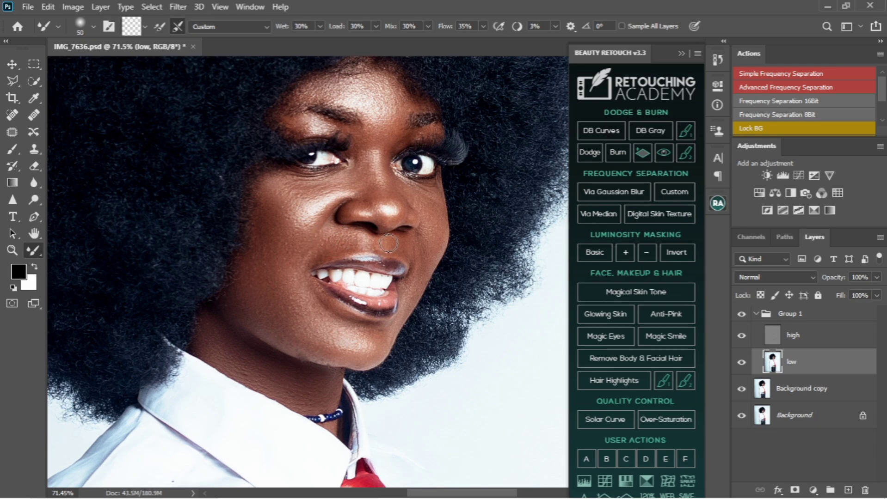
key("bracketright")
key("bracketright")
key("bracketright")
key("bracketright")
Step: Hide Group 1 to compare against the original skin, then turn it back on
left_click(742, 317)
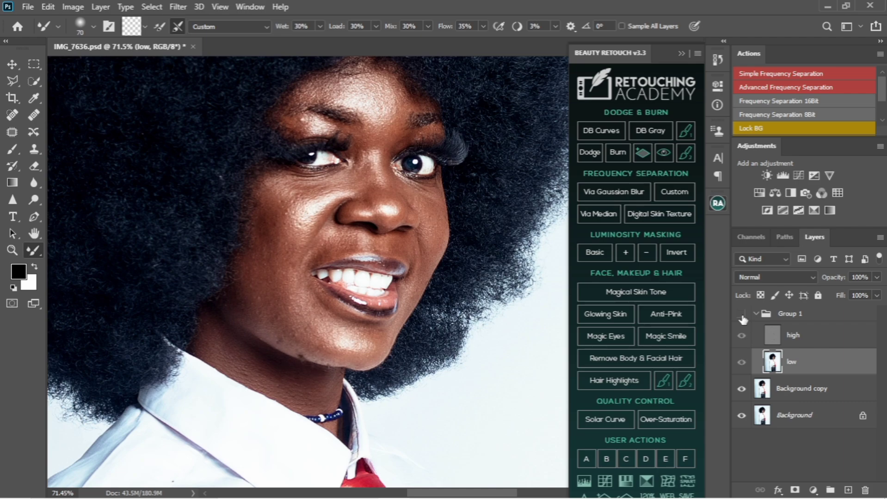
left_click(742, 315)
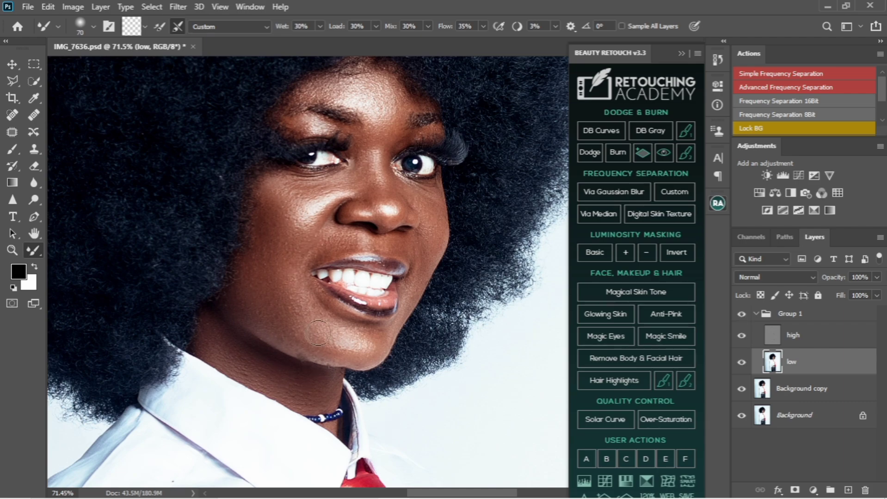